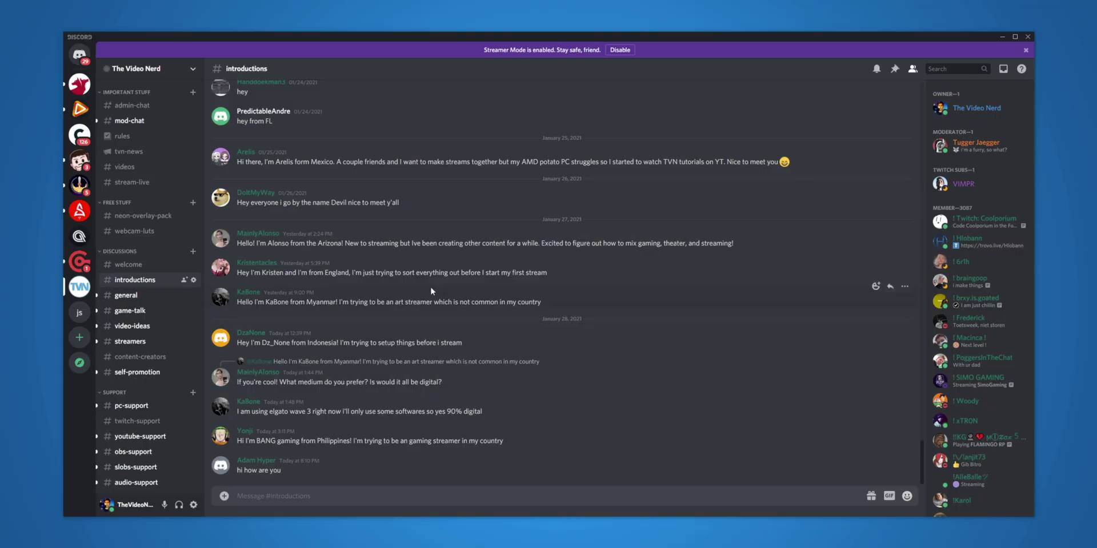
- Scroll through the chat and briefly check the server's options list
{"action": "scroll", "coordinate": [197, 317], "scroll_direction": "down", "scroll_amount": 4}
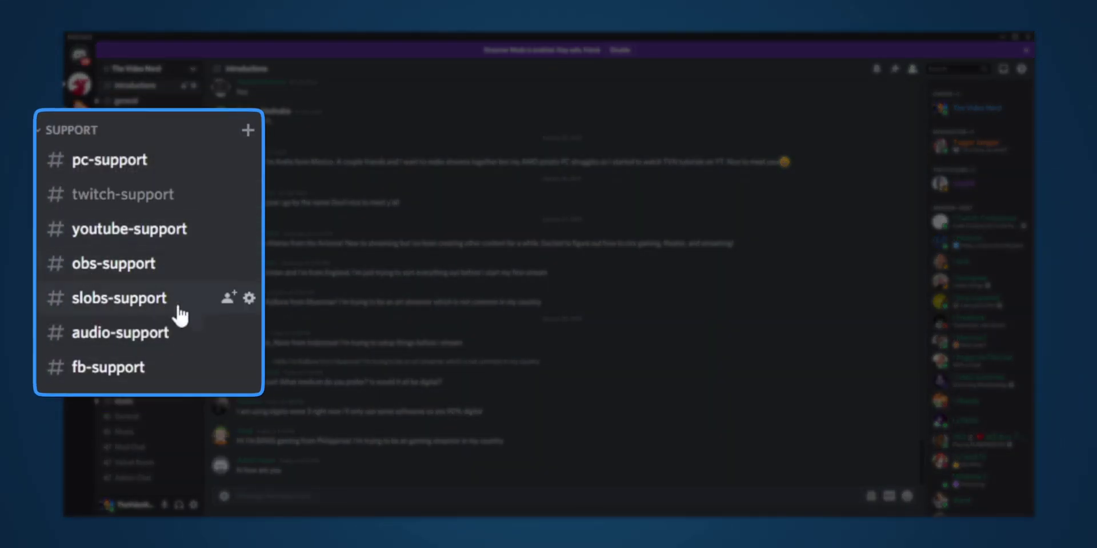
{"action": "scroll", "coordinate": [163, 354], "scroll_direction": "up", "scroll_amount": 4}
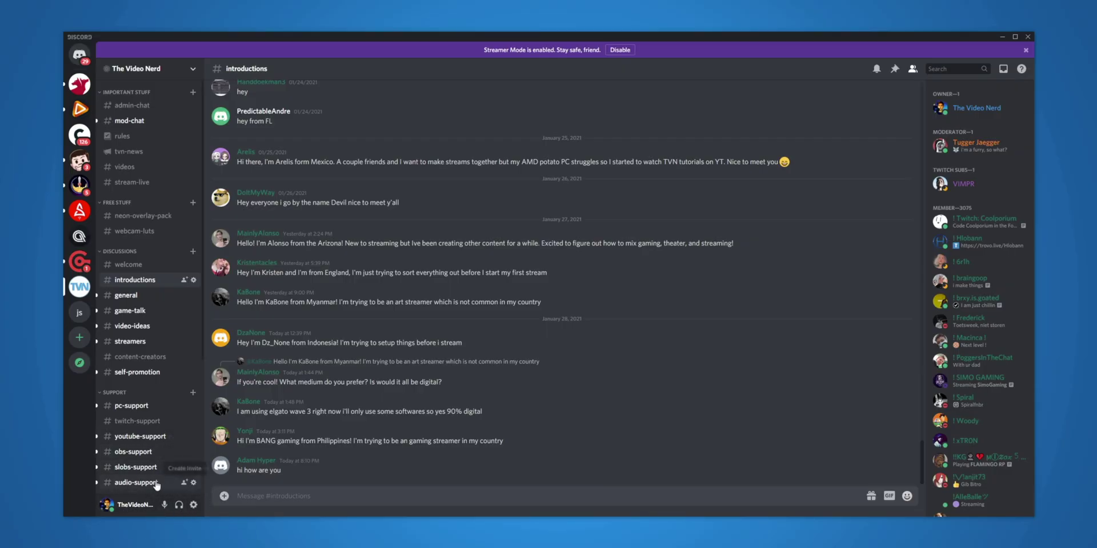
{"action": "left_click", "coordinate": [193, 71]}
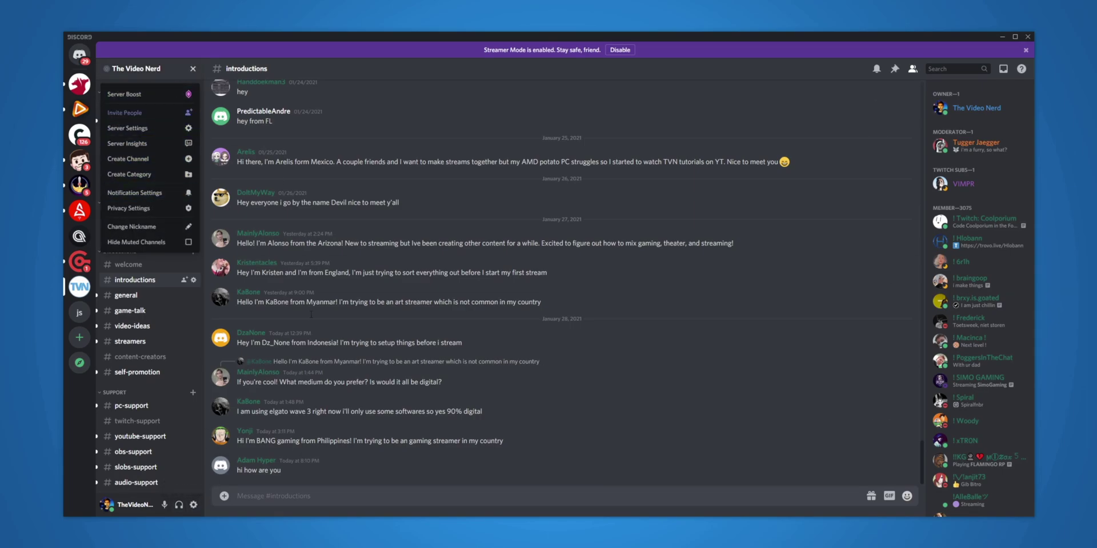
{"action": "left_click", "coordinate": [430, 455]}
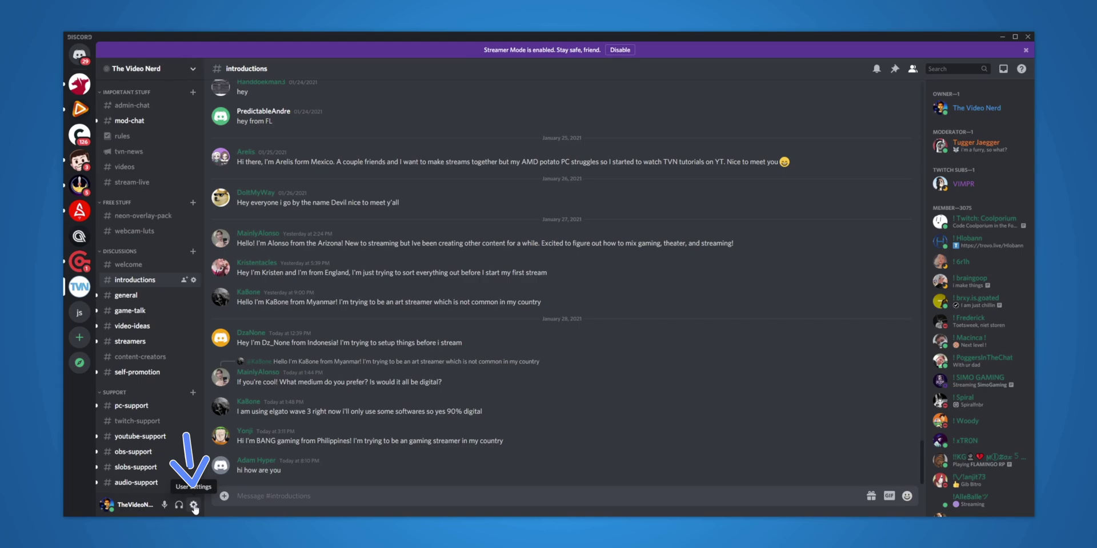
- Review the Connections and Streamer Mode pages in user settings, then return to chat
{"action": "left_click", "coordinate": [194, 506]}
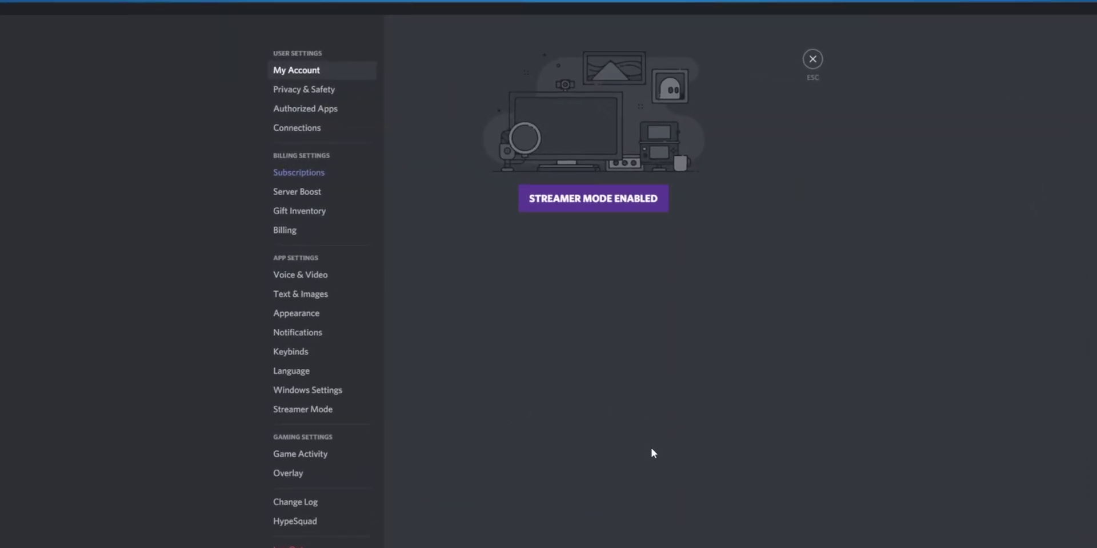
{"action": "left_click", "coordinate": [297, 128]}
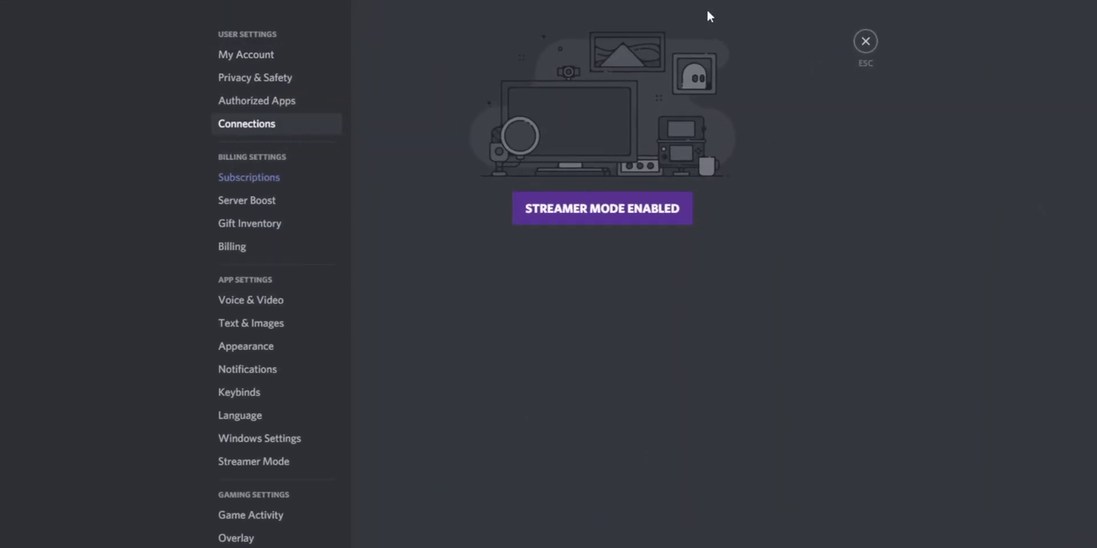
{"action": "left_click", "coordinate": [628, 208]}
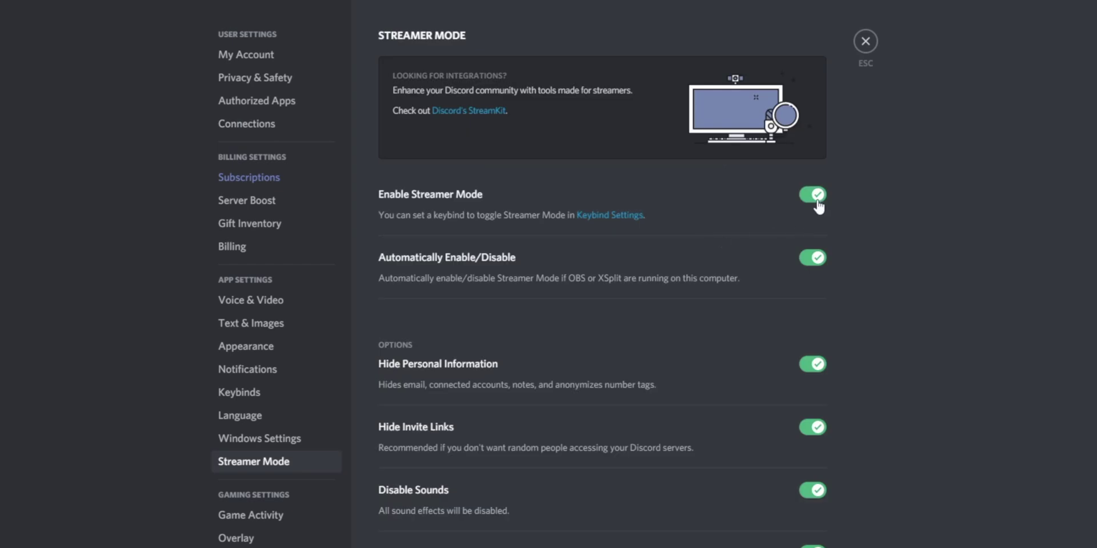
{"action": "left_click", "coordinate": [270, 125]}
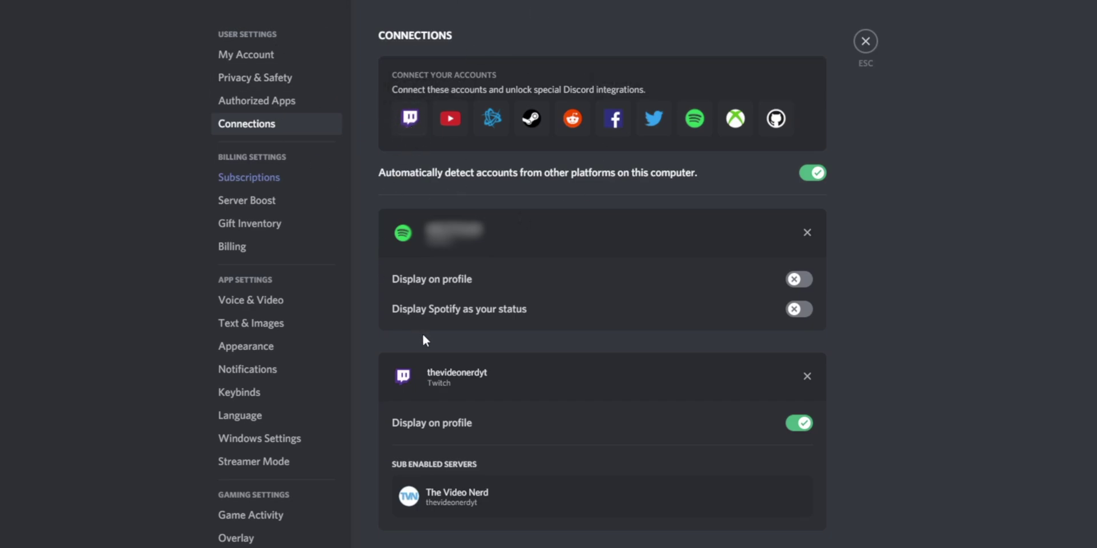
{"action": "scroll", "coordinate": [434, 354], "scroll_direction": "down", "scroll_amount": 2}
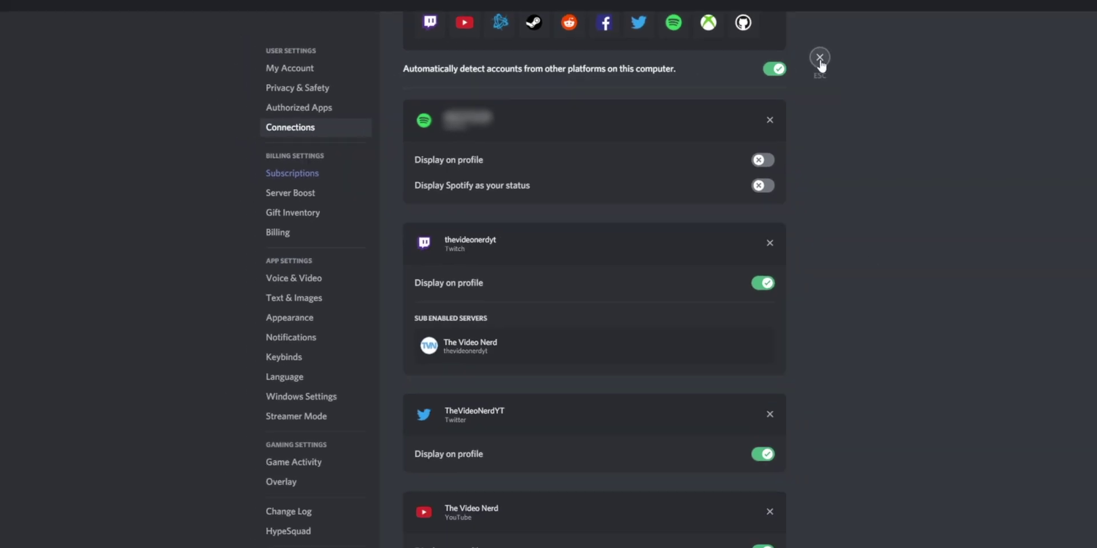
{"action": "left_click", "coordinate": [865, 41]}
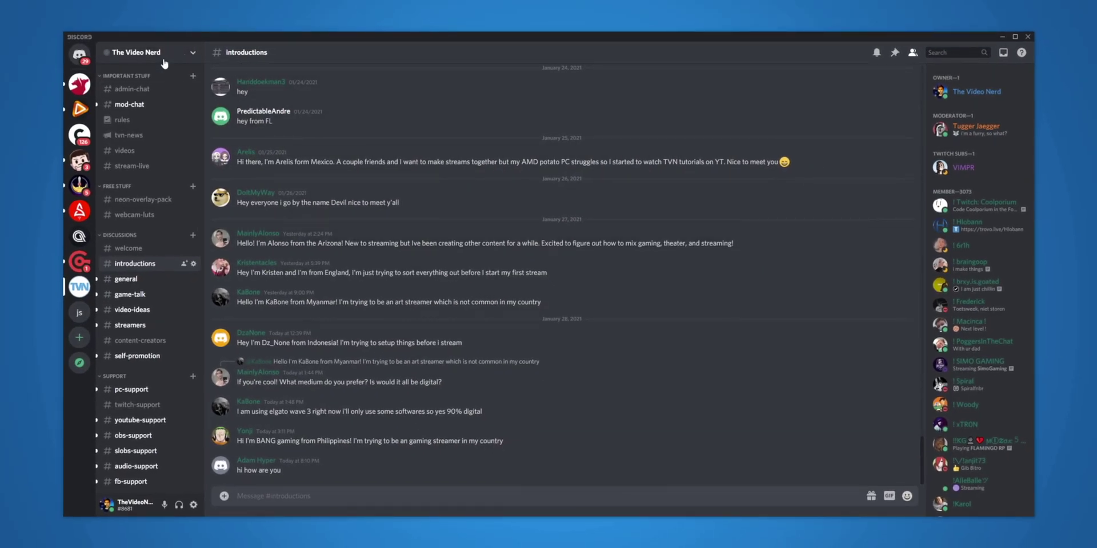
- Inspect the Tier 1-3 Twitch Subscriber roles and the Twitch Subs role, then view Integrations
{"action": "left_click", "coordinate": [161, 54]}
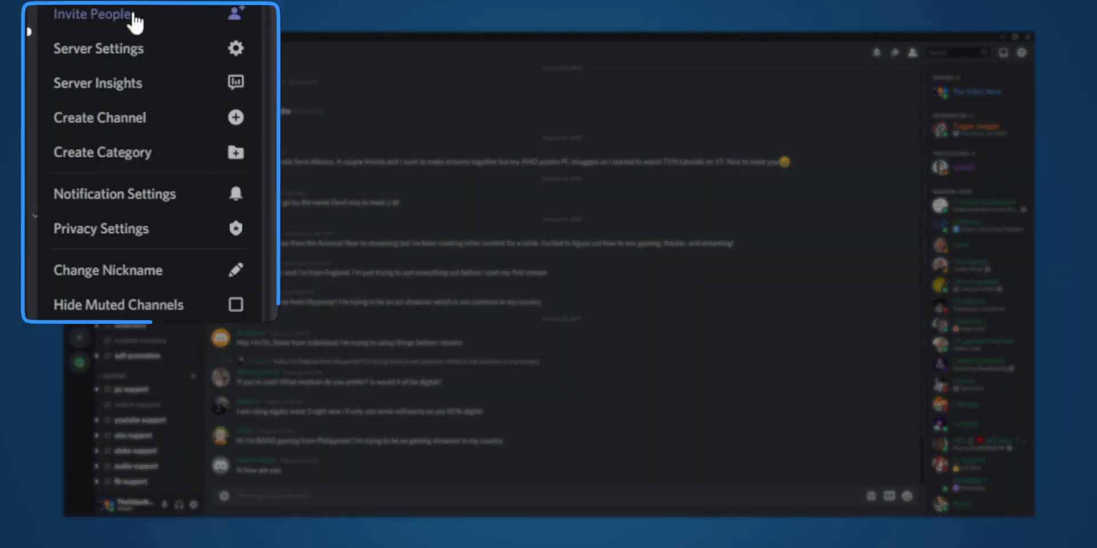
{"action": "left_click", "coordinate": [205, 51]}
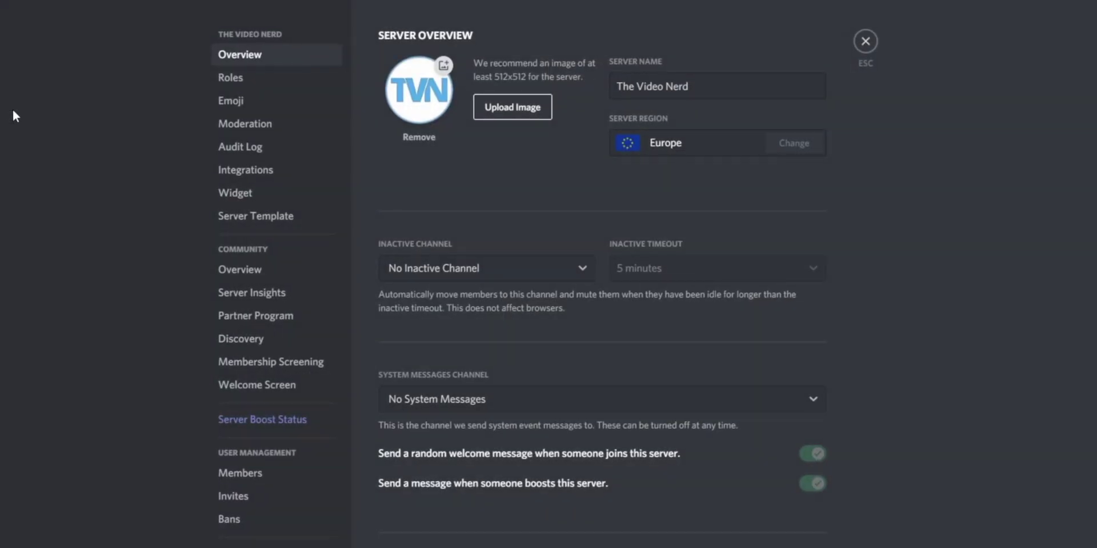
{"action": "left_click", "coordinate": [240, 81]}
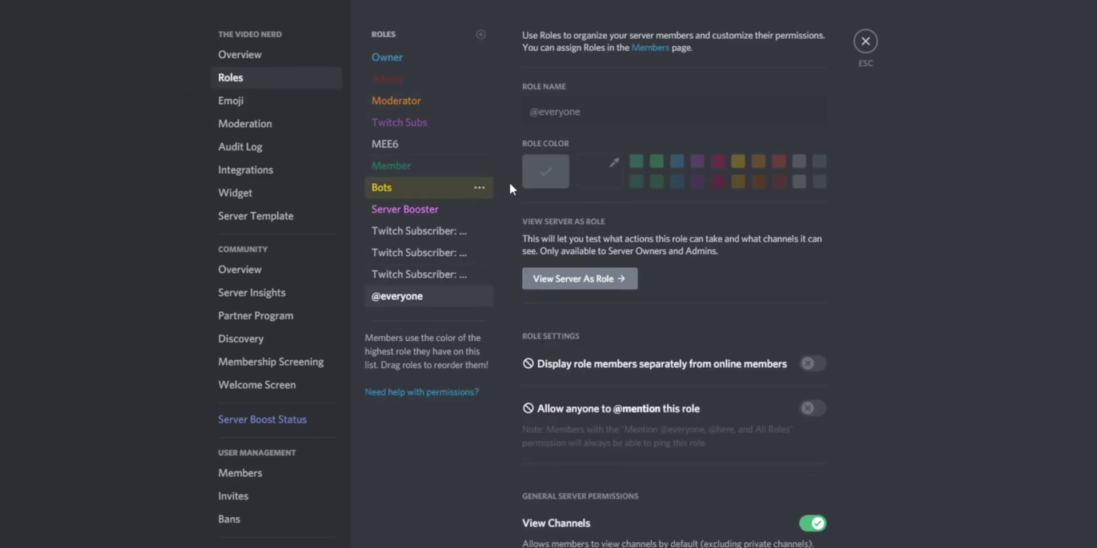
{"action": "left_click", "coordinate": [435, 239]}
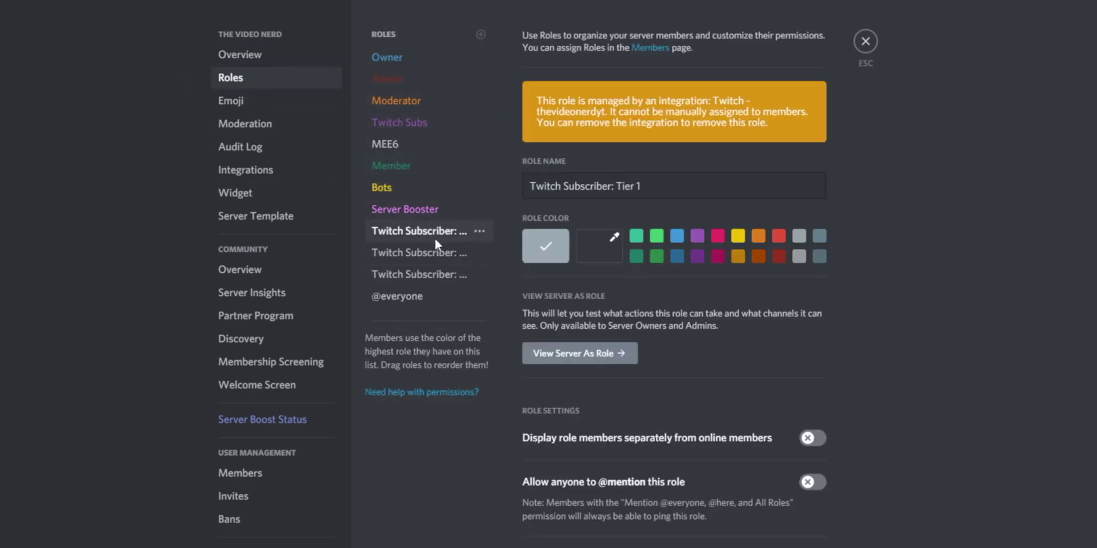
{"action": "left_click_drag", "start_coordinate": [651, 191], "coordinate": [623, 198]}
{"action": "left_click", "coordinate": [441, 252]}
{"action": "left_click", "coordinate": [488, 275]}
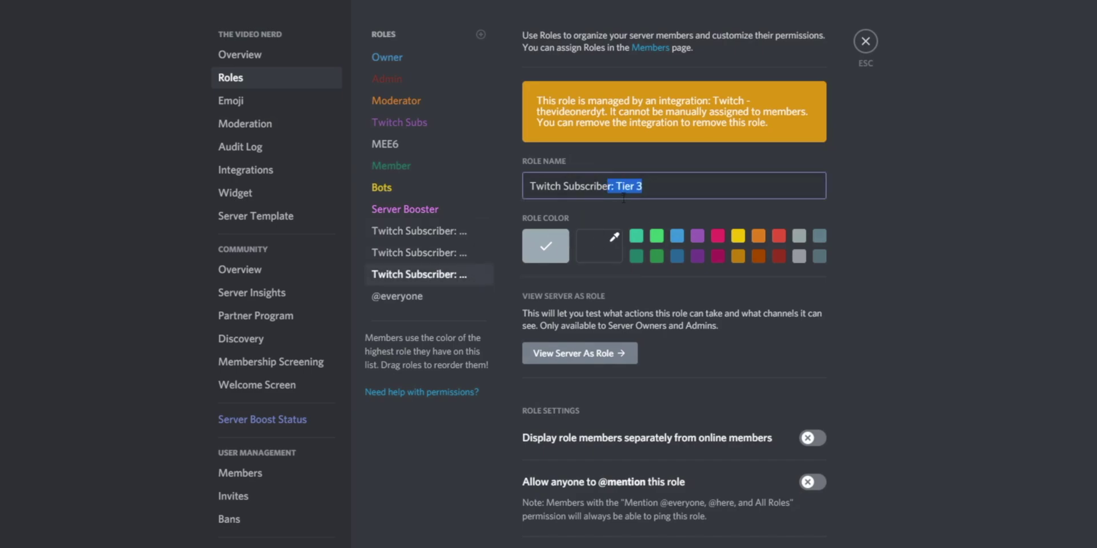
{"action": "left_click", "coordinate": [499, 242]}
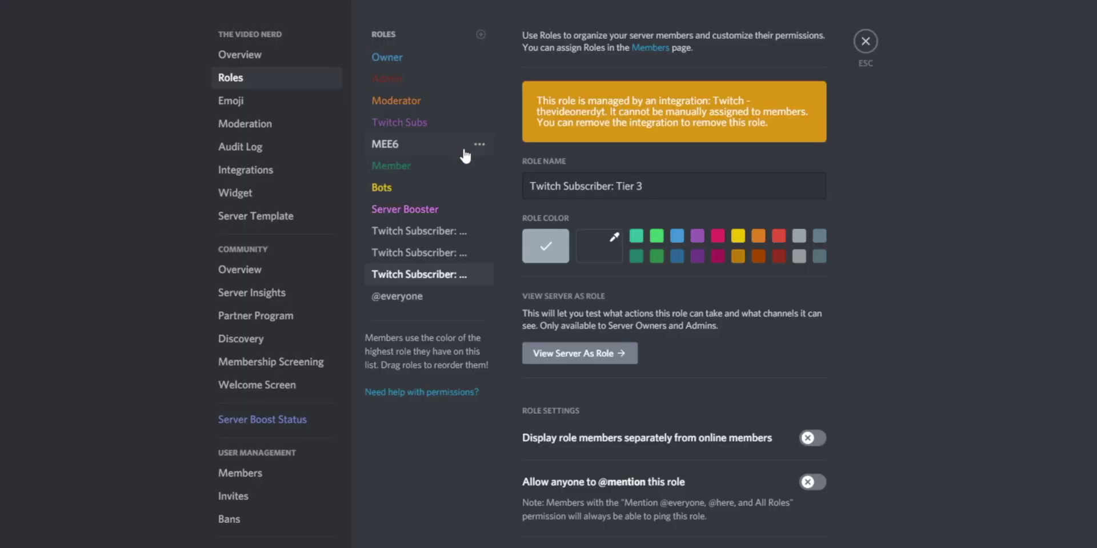
{"action": "left_click", "coordinate": [457, 122]}
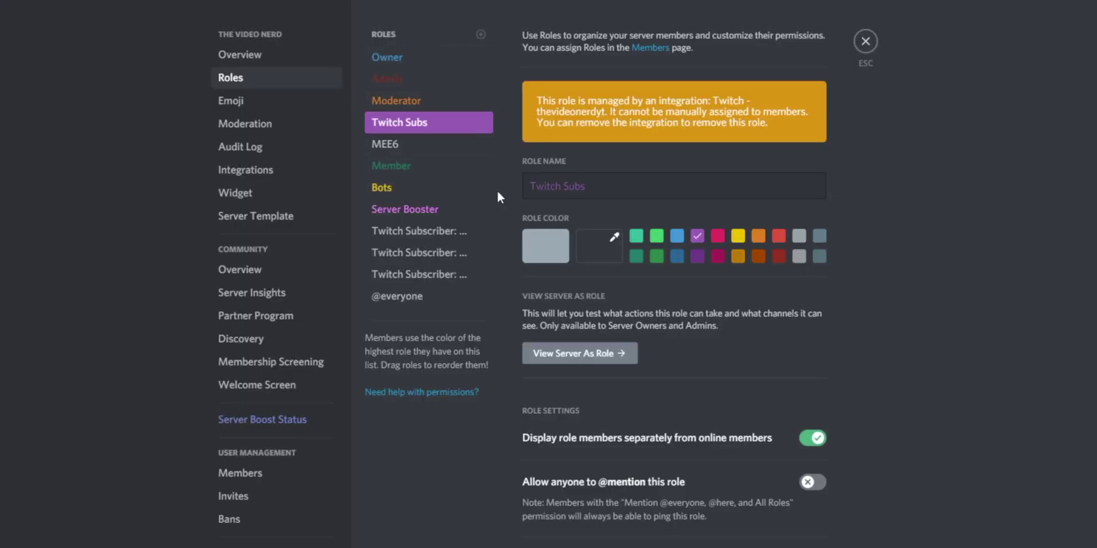
{"action": "left_click", "coordinate": [279, 173]}
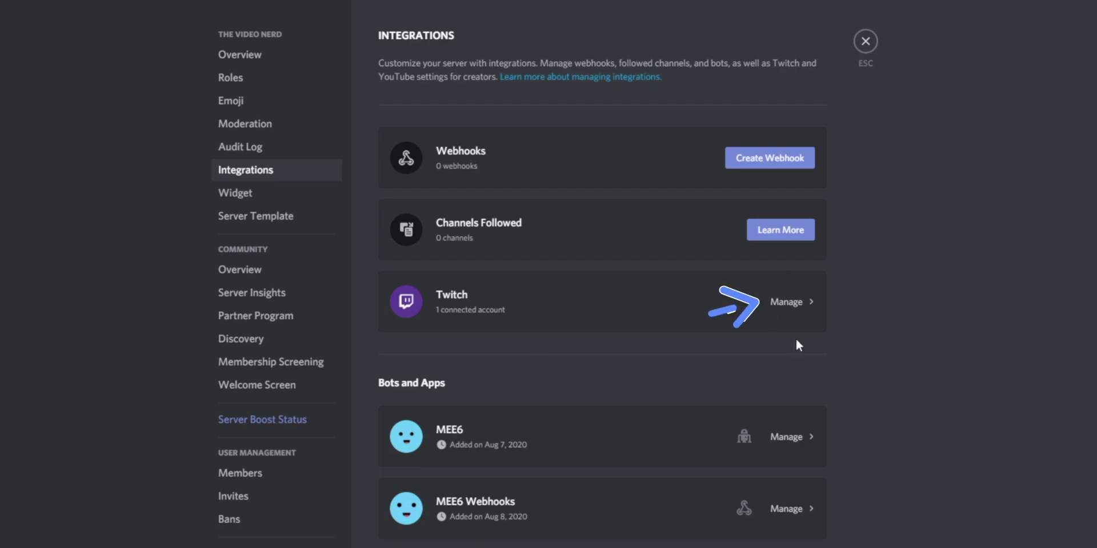
- Expand the connected Twitch account's integration details and resync subscribers to the Twitch Subs role
{"action": "left_click", "coordinate": [801, 308]}
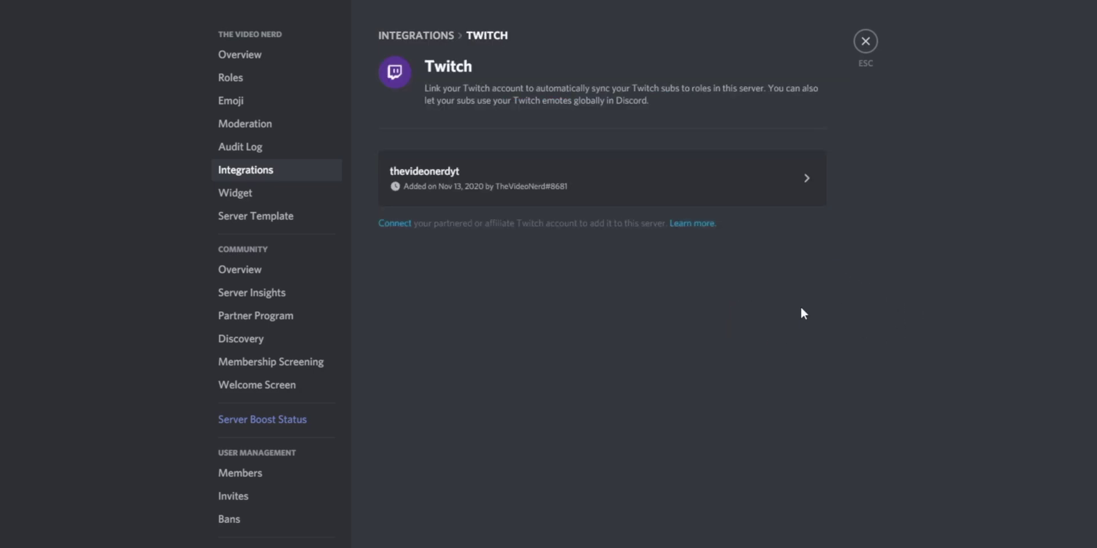
{"action": "left_click", "coordinate": [767, 186]}
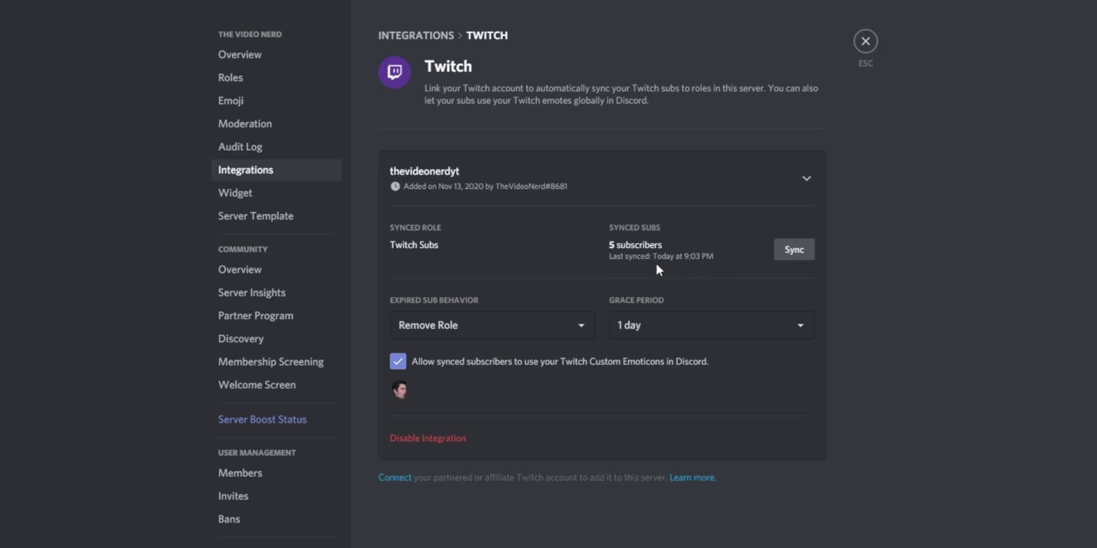
{"action": "left_click", "coordinate": [797, 253]}
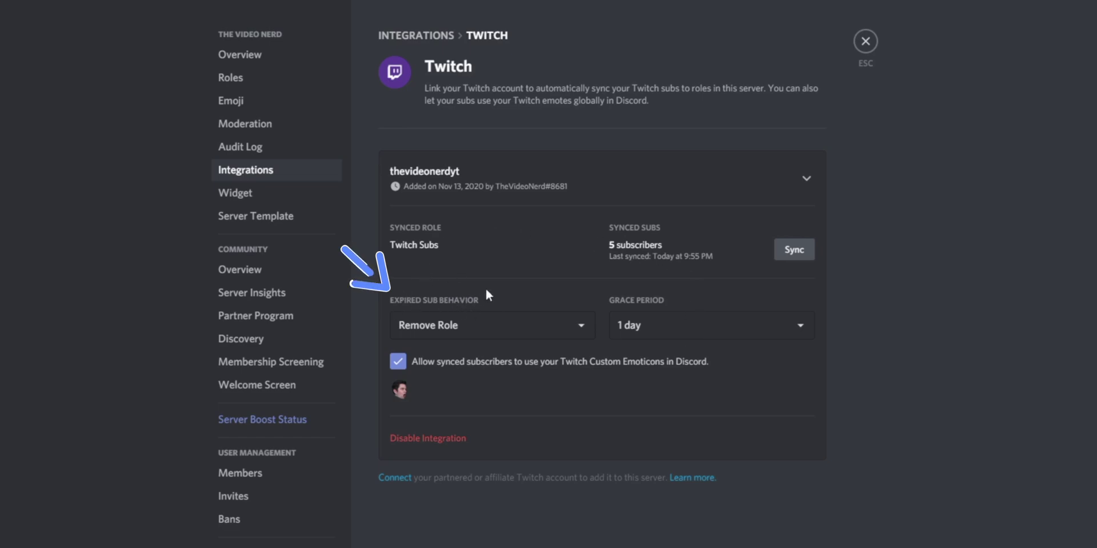
- Set the Twitch expired-sub behavior to Remove Role
{"action": "left_click", "coordinate": [503, 326]}
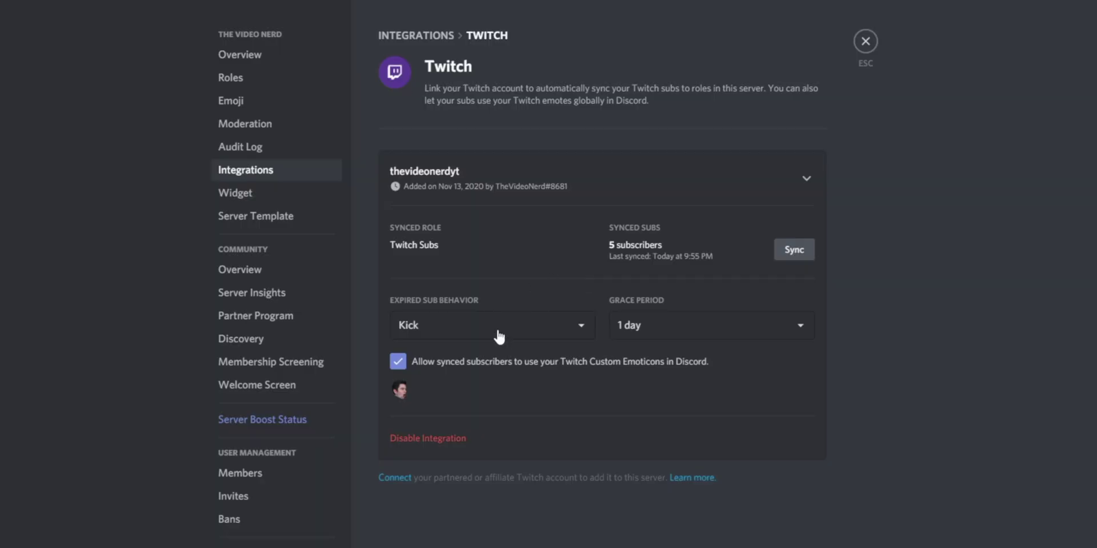
{"action": "left_click", "coordinate": [499, 336]}
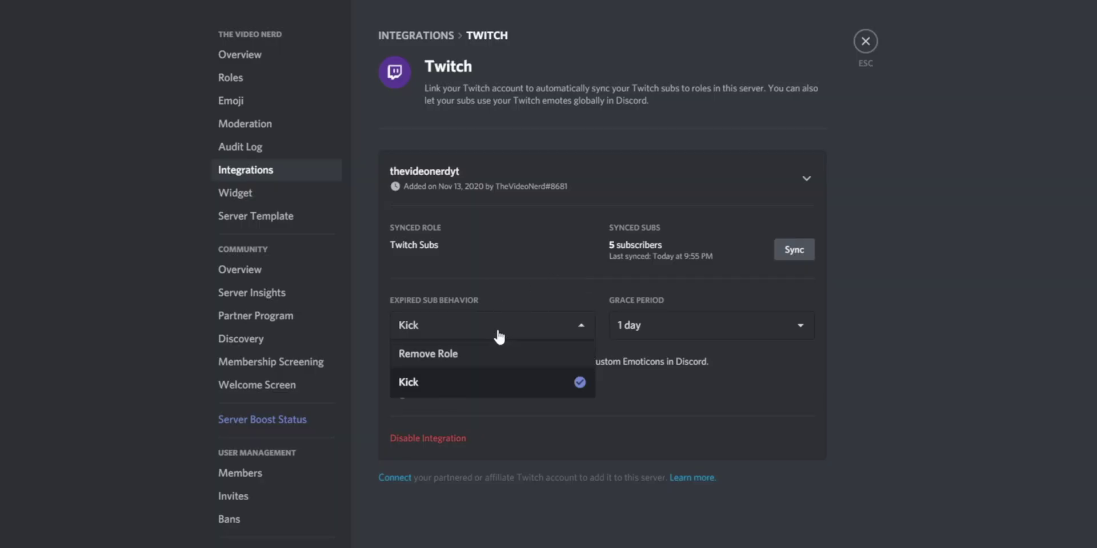
{"action": "left_click", "coordinate": [429, 356]}
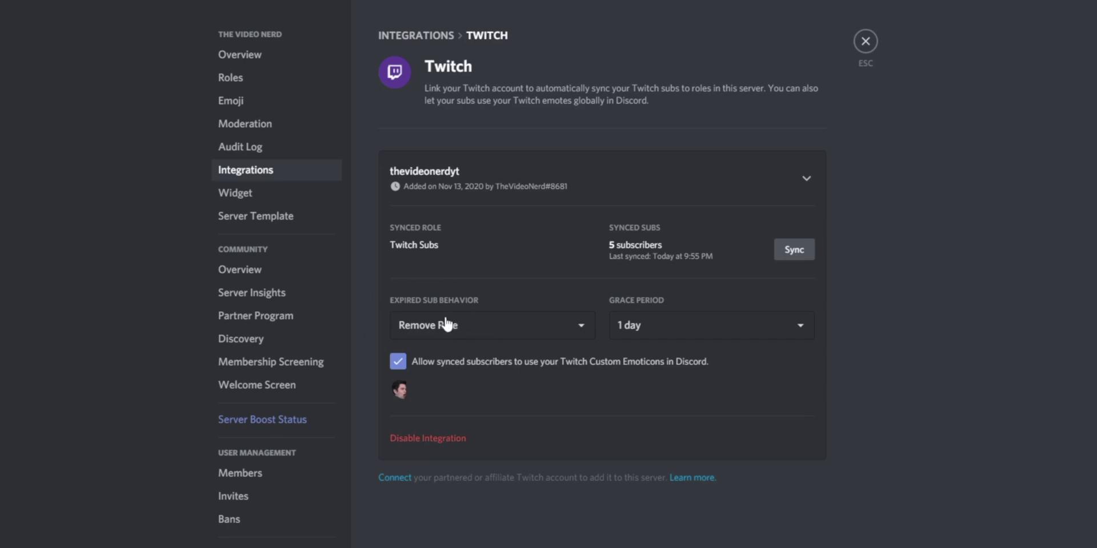
- Set the Twitch grace period to 3 days, after trying 7 days and 1 day
{"action": "left_click", "coordinate": [654, 331]}
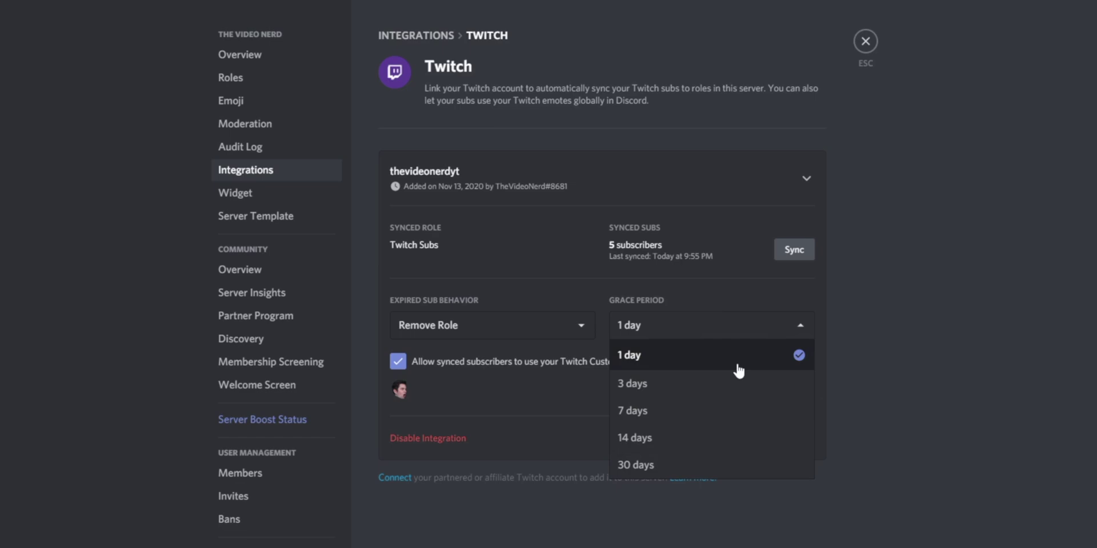
{"action": "left_click", "coordinate": [650, 417]}
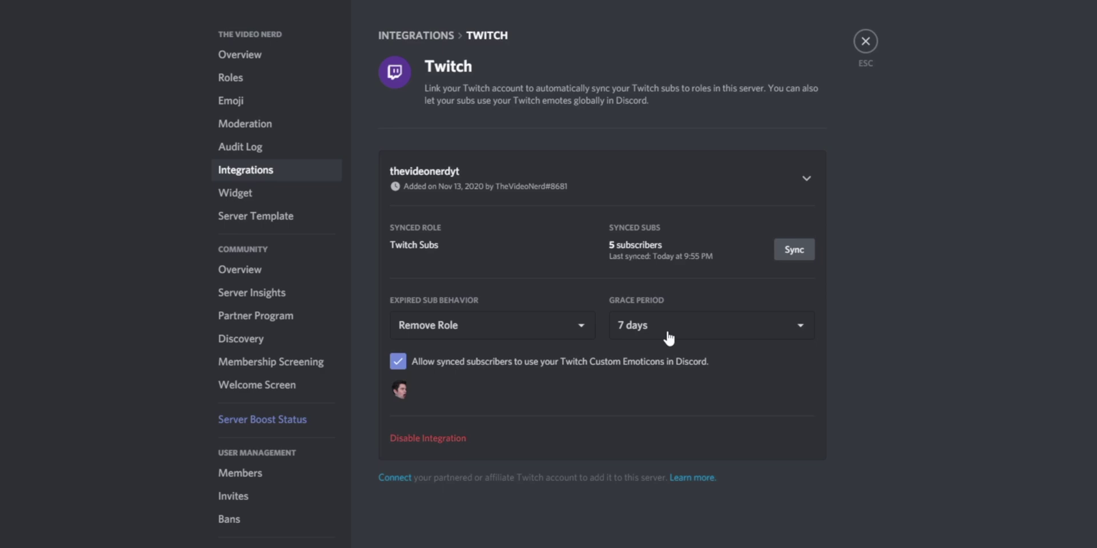
{"action": "left_click", "coordinate": [669, 339]}
{"action": "left_click", "coordinate": [657, 361]}
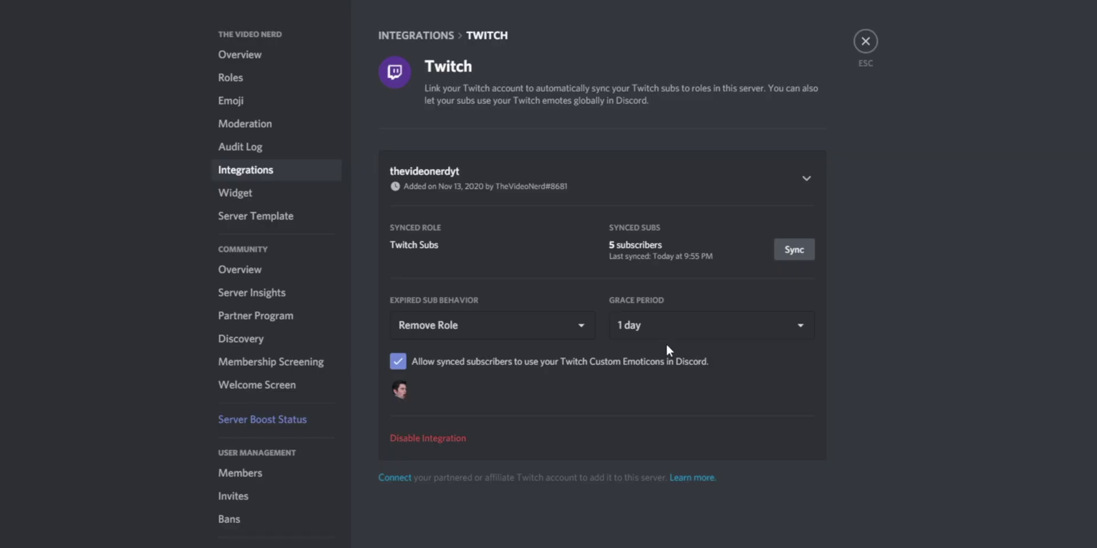
{"action": "left_click", "coordinate": [670, 336]}
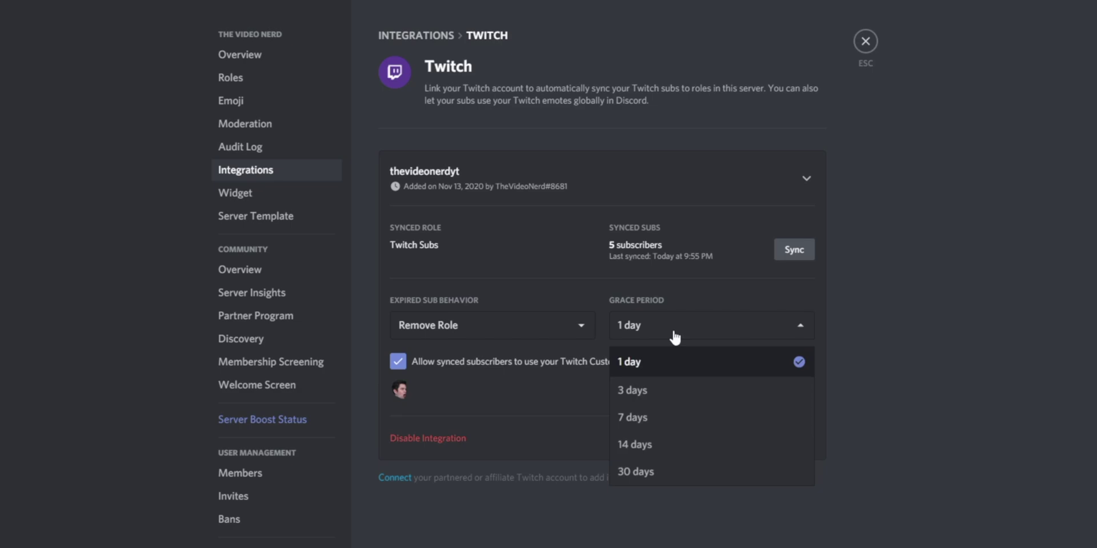
{"action": "left_click", "coordinate": [675, 389]}
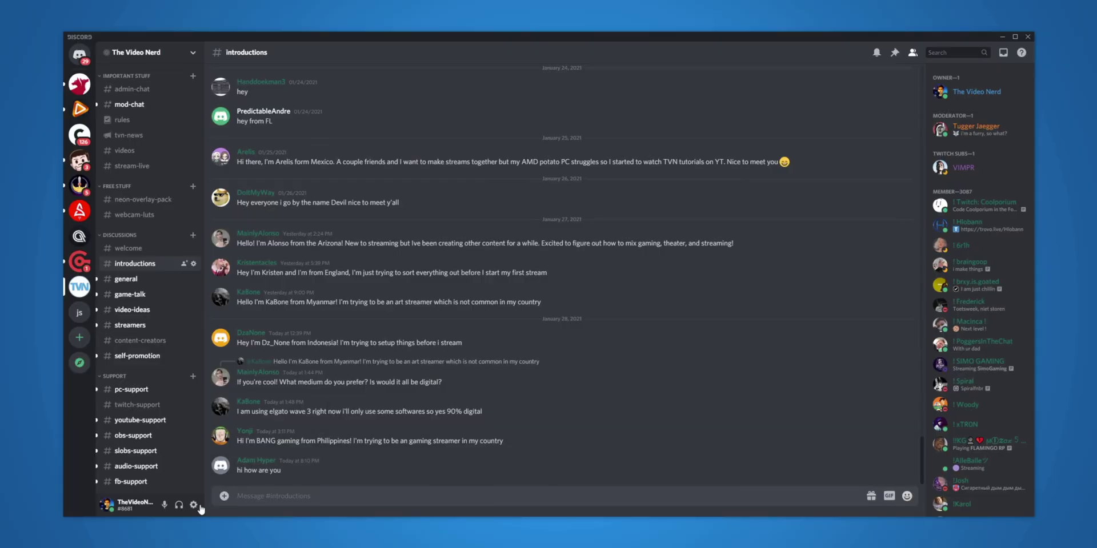
{"action": "left_click", "coordinate": [196, 505]}
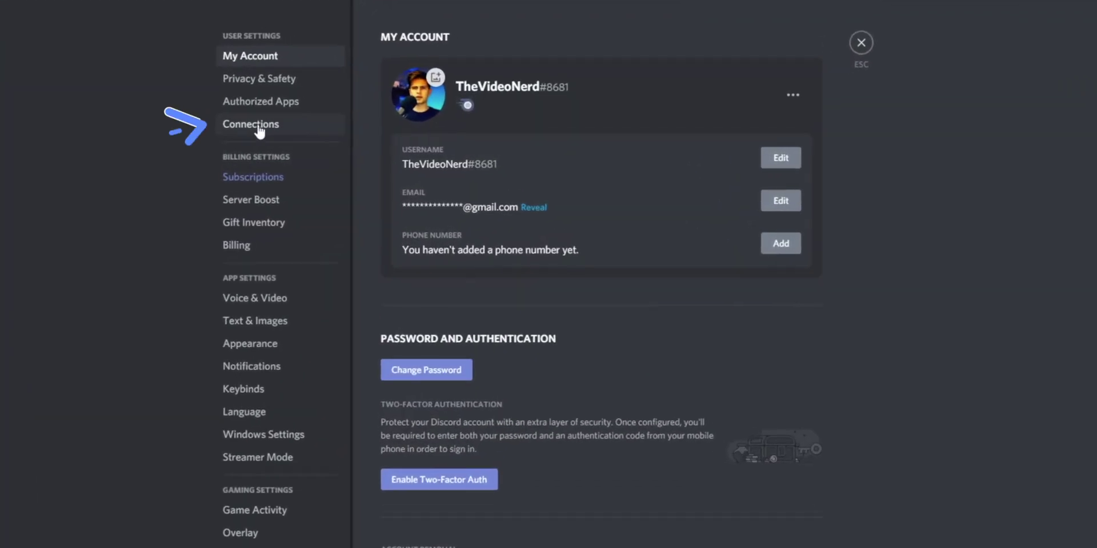
{"action": "left_click", "coordinate": [258, 129]}
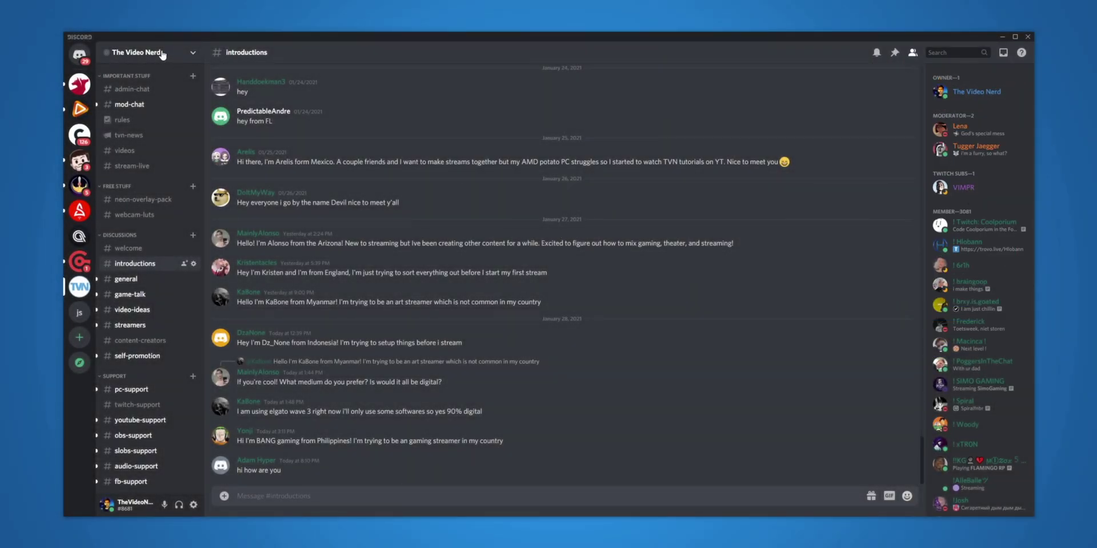
- In the Twitch Subs role settings, turn off 'Display role members separately from online members'
{"action": "left_click", "coordinate": [162, 55]}
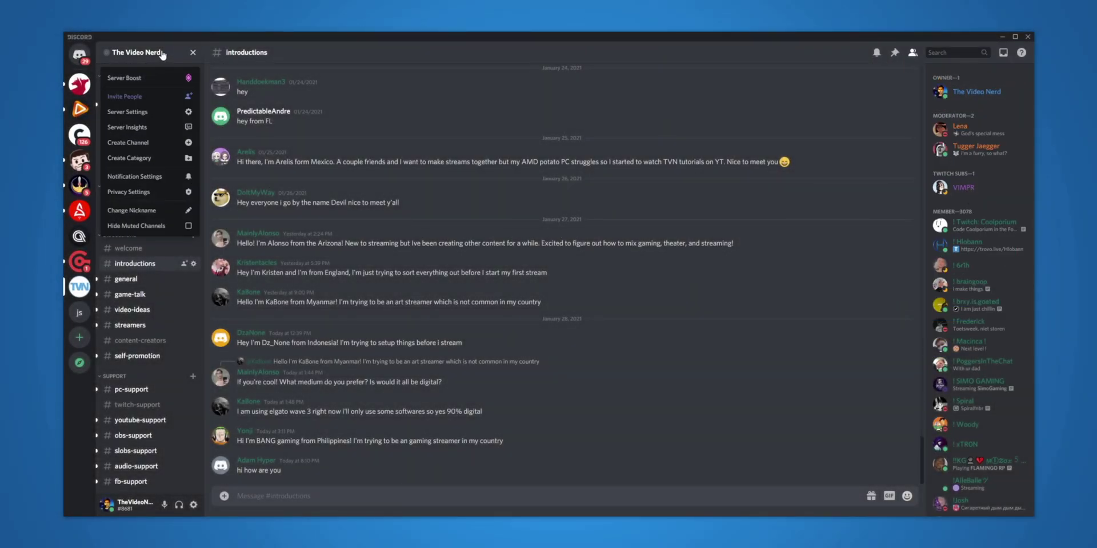
{"action": "left_click", "coordinate": [137, 111]}
{"action": "left_click", "coordinate": [333, 100]}
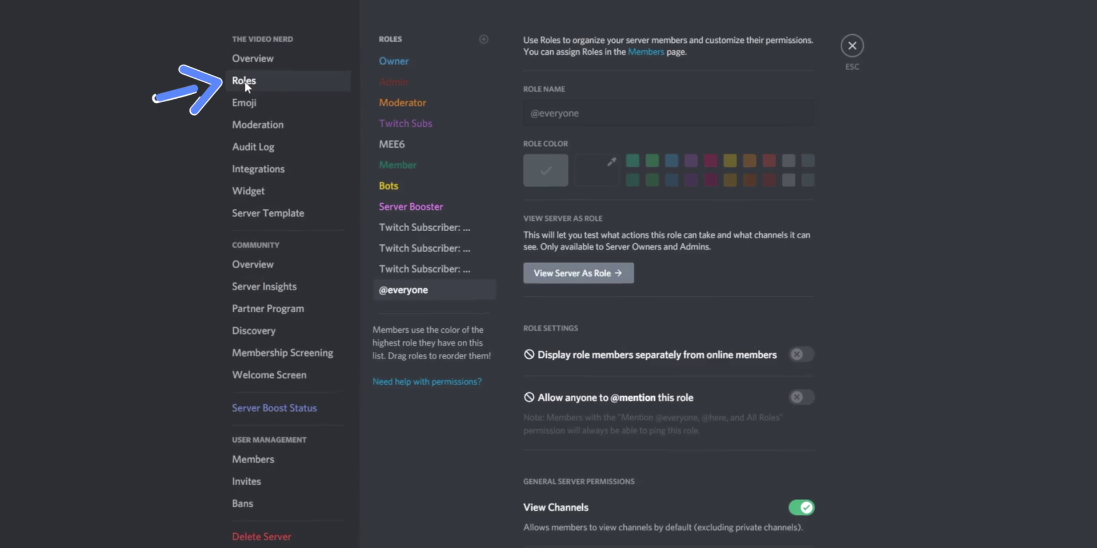
{"action": "left_click", "coordinate": [447, 134]}
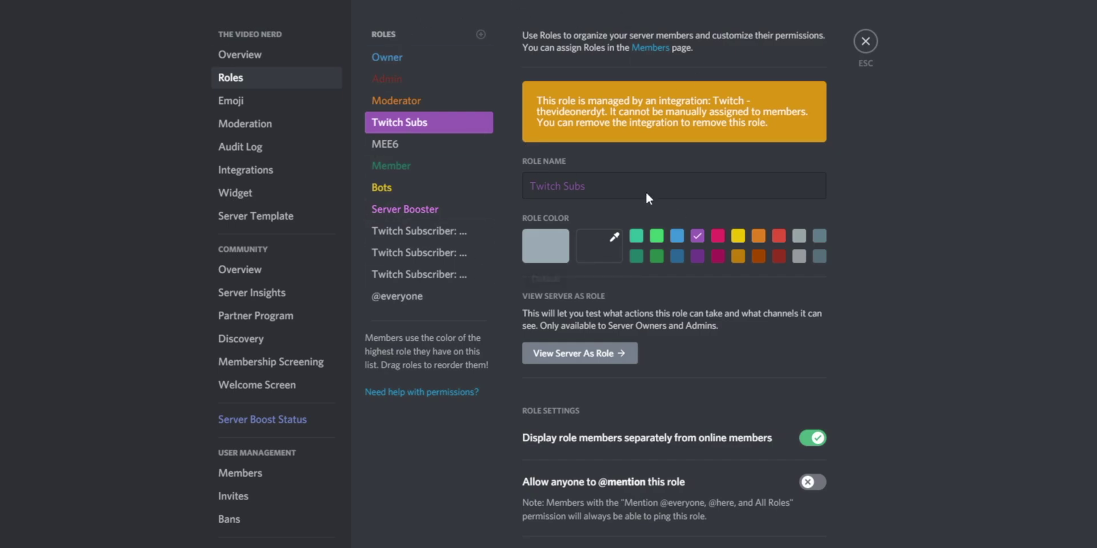
{"action": "left_click_drag", "start_coordinate": [620, 189], "coordinate": [534, 177]}
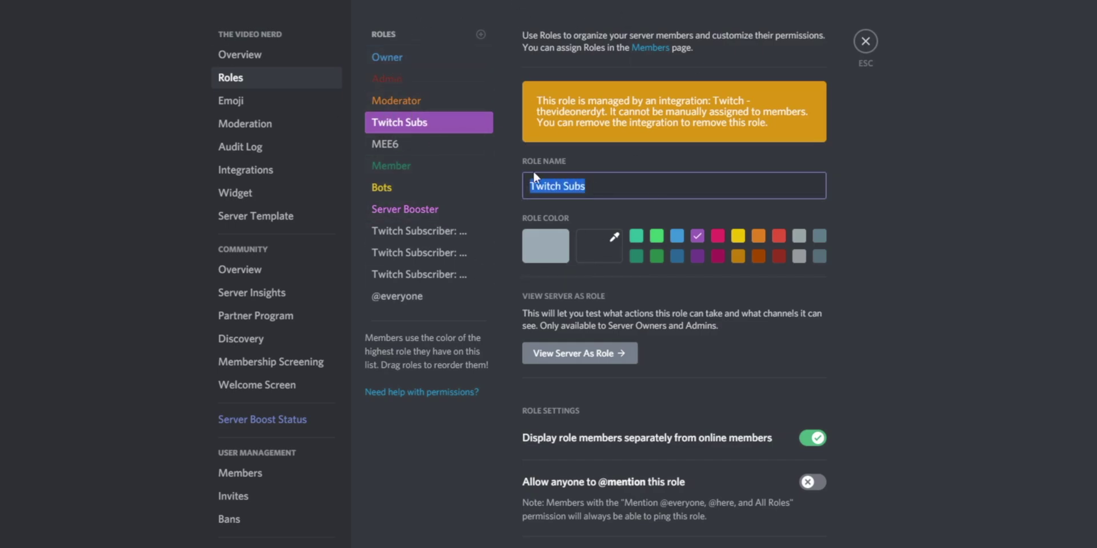
{"action": "left_click", "coordinate": [707, 237]}
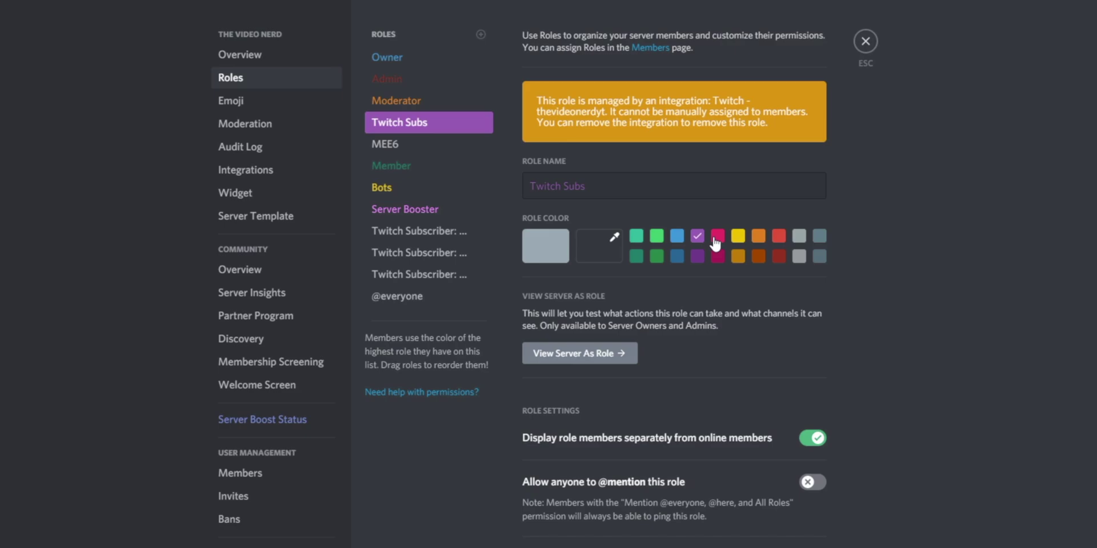
{"action": "scroll", "coordinate": [701, 224], "scroll_direction": "down", "scroll_amount": 3}
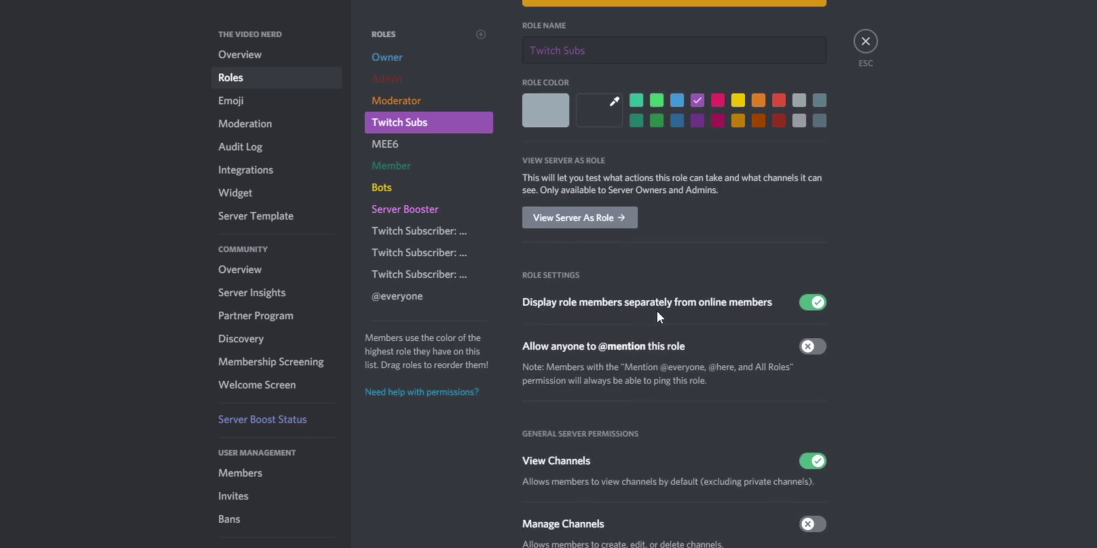
{"action": "left_click", "coordinate": [723, 309]}
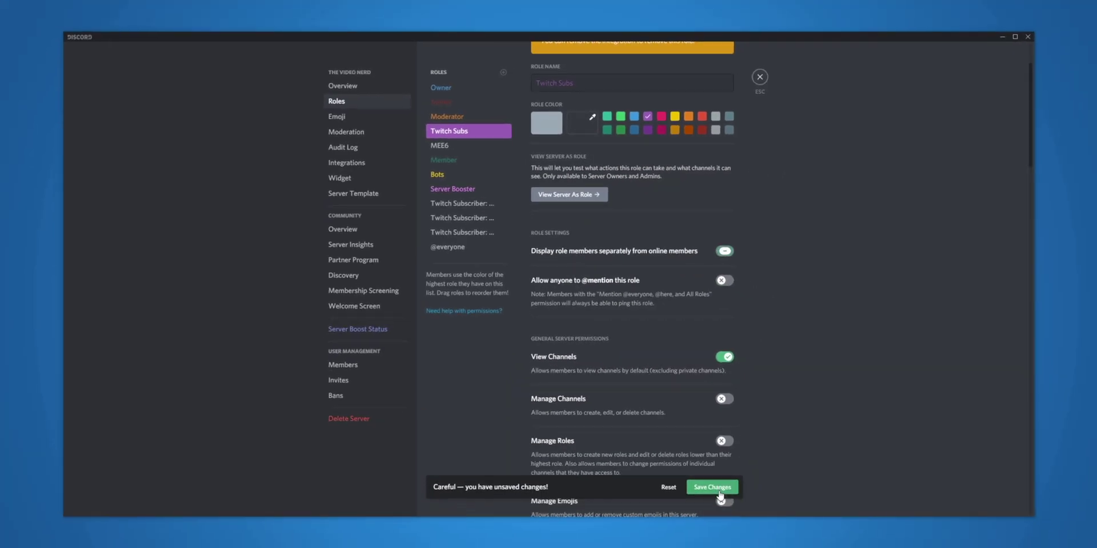
- Save the change, then switch Twitch Subs' 'Display role members separately' back on
{"action": "left_click", "coordinate": [713, 487]}
{"action": "left_click", "coordinate": [760, 77]}
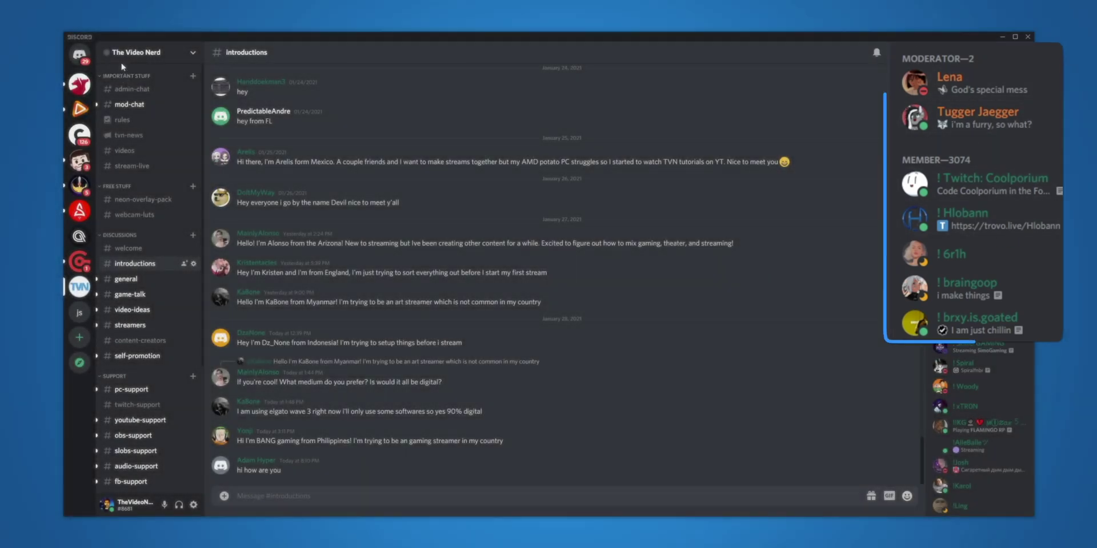
{"action": "left_click", "coordinate": [137, 52]}
{"action": "left_click", "coordinate": [142, 112]}
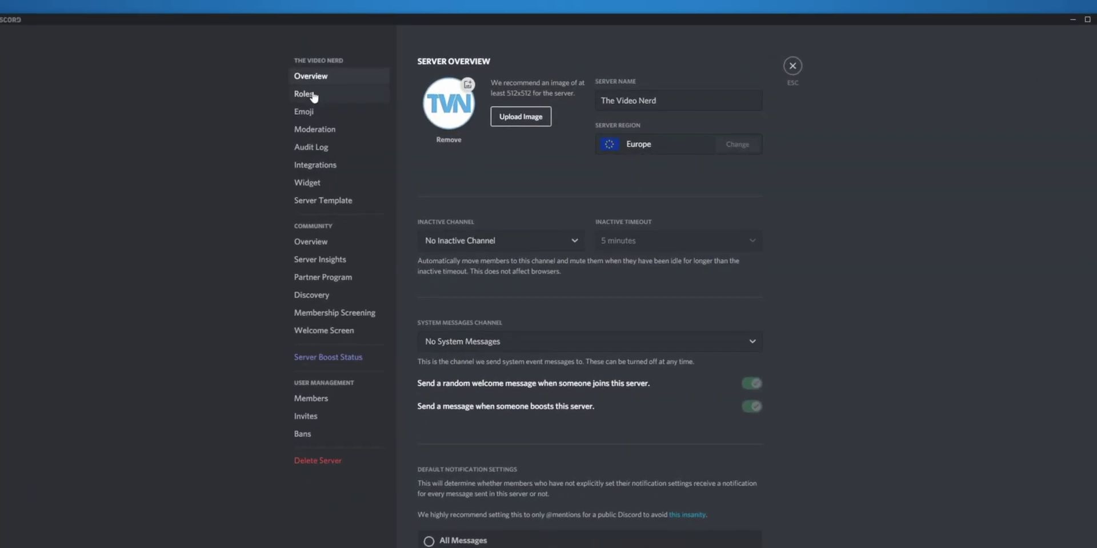
{"action": "left_click", "coordinate": [335, 102]}
{"action": "left_click", "coordinate": [416, 126]}
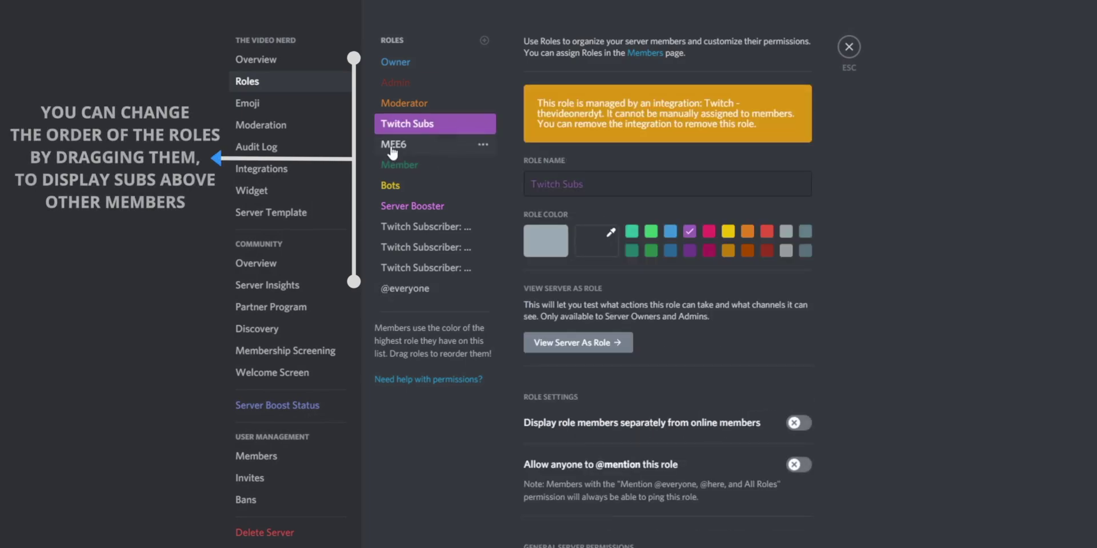
{"action": "left_click", "coordinate": [802, 425]}
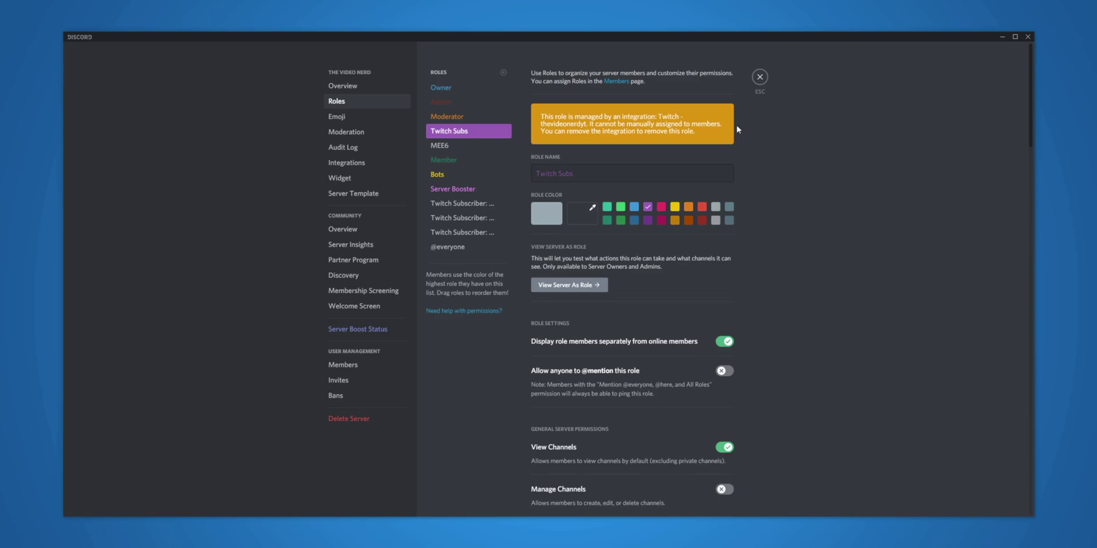
{"action": "left_click", "coordinate": [760, 80]}
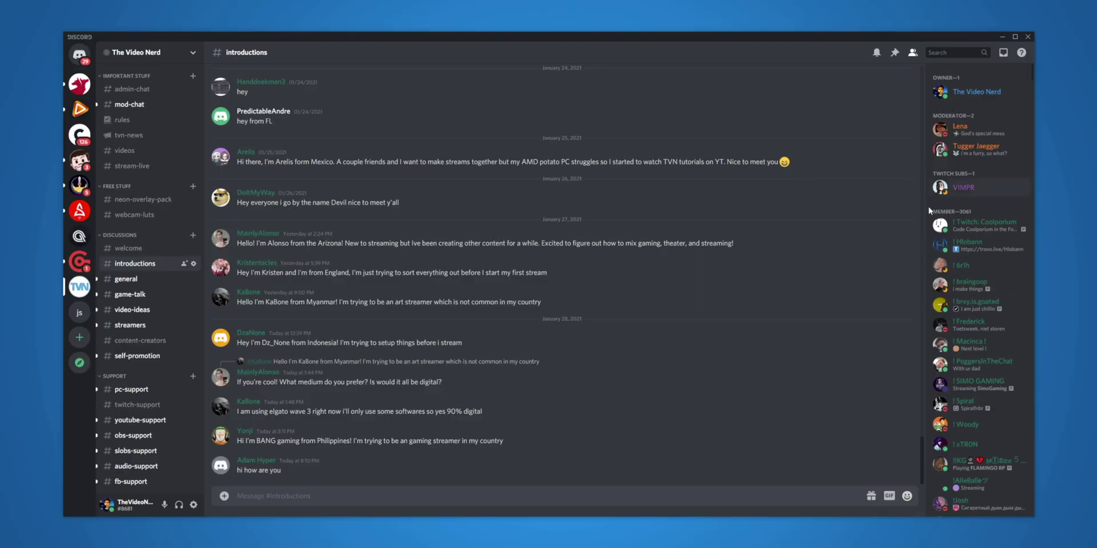
- Inspect a member's options menu in the member list without changing anything
{"action": "right_click", "coordinate": [983, 273]}
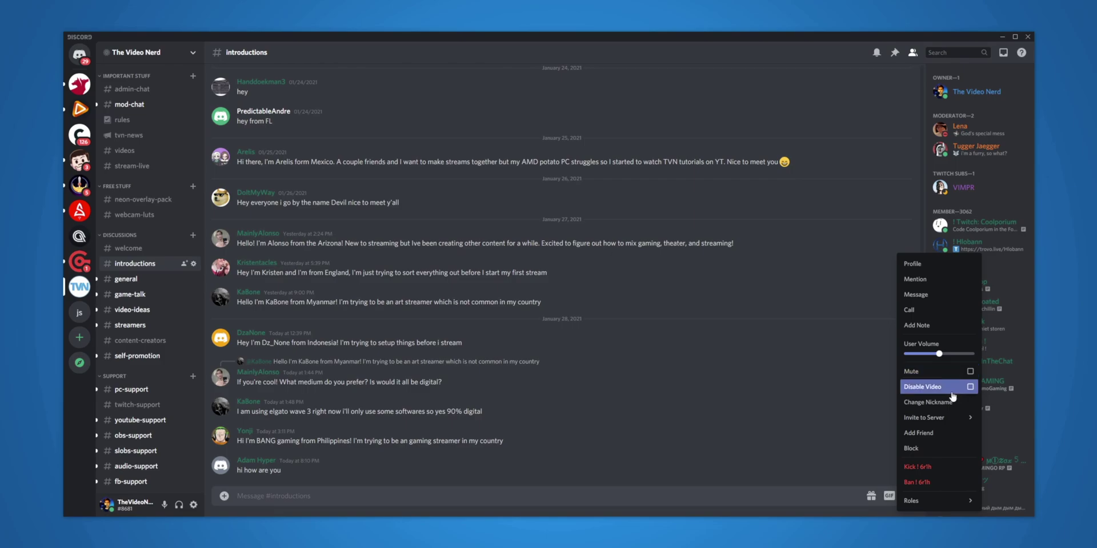
{"action": "mouse_move", "coordinate": [937, 500]}
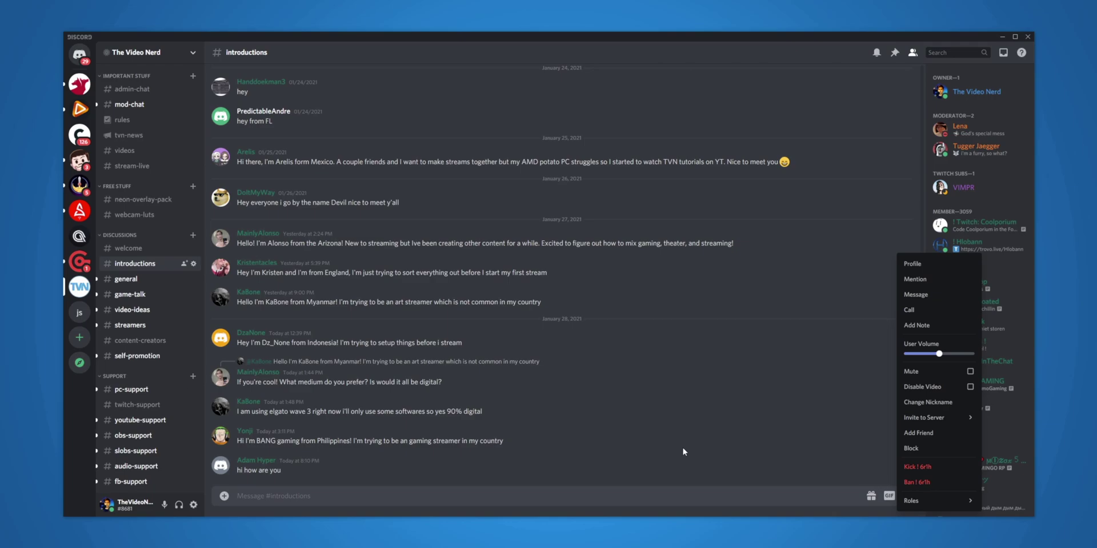
{"action": "left_click", "coordinate": [682, 447]}
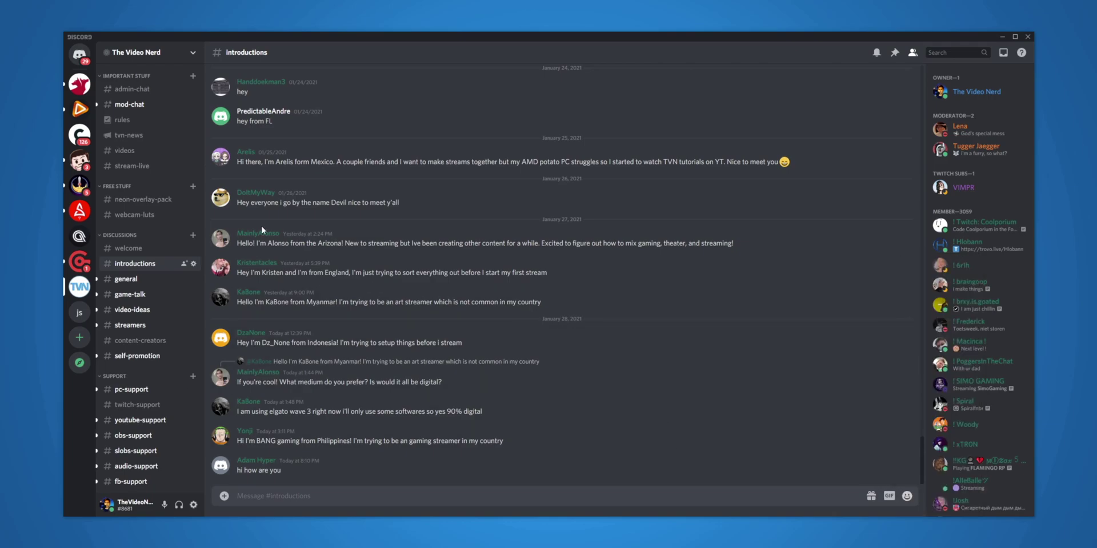
- Filter the server's Members page by the Twitch Subs role to list its five members
{"action": "left_click", "coordinate": [152, 56]}
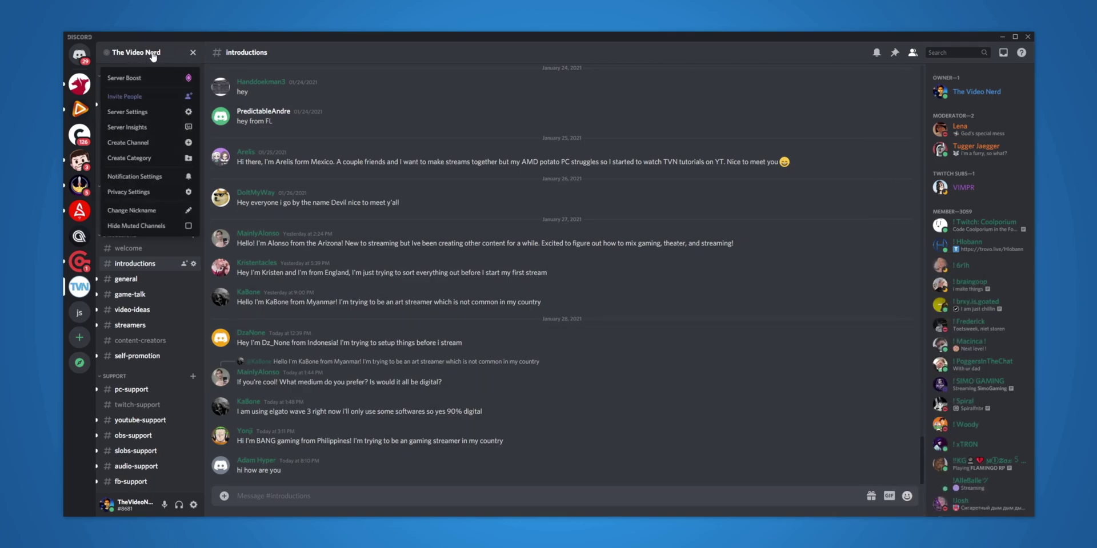
{"action": "left_click", "coordinate": [128, 112]}
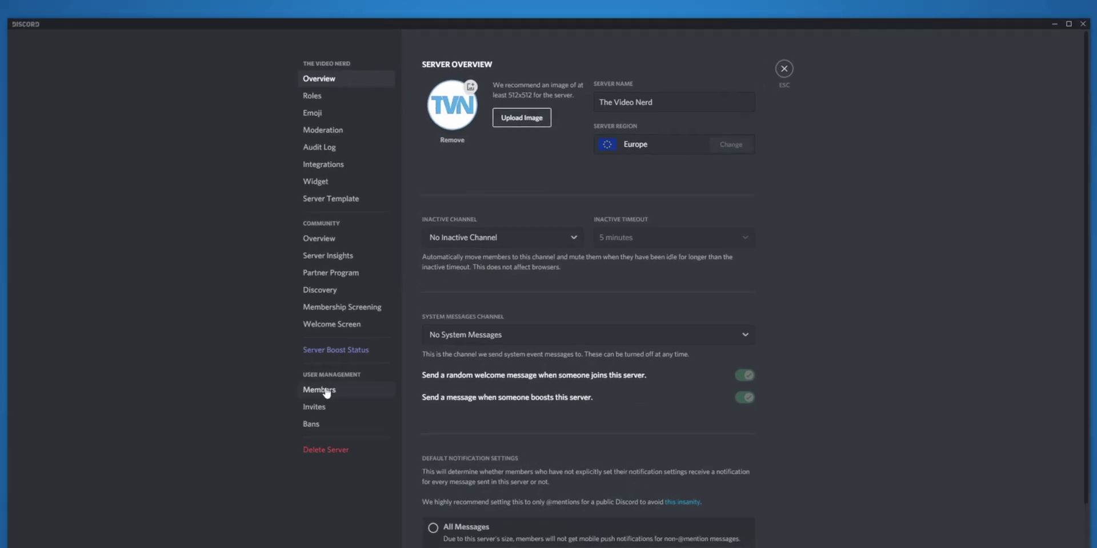
{"action": "left_click", "coordinate": [320, 390]}
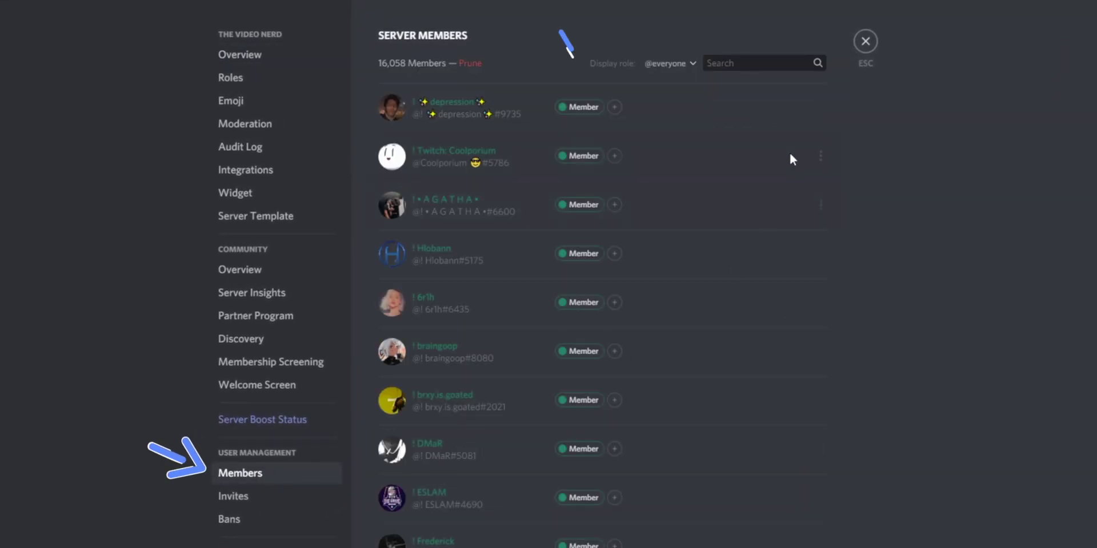
{"action": "left_click", "coordinate": [668, 66]}
{"action": "left_click", "coordinate": [643, 205]}
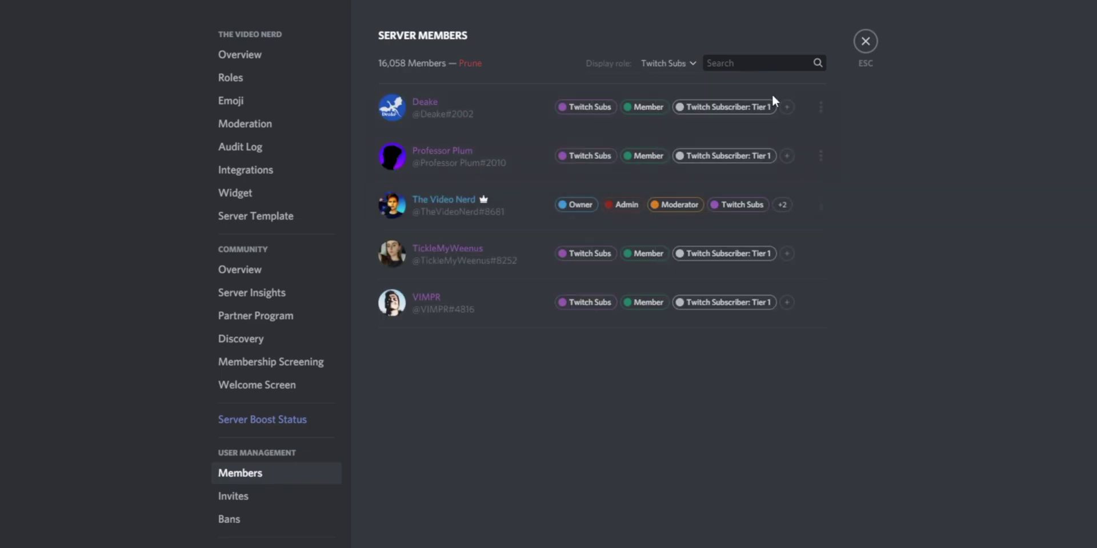